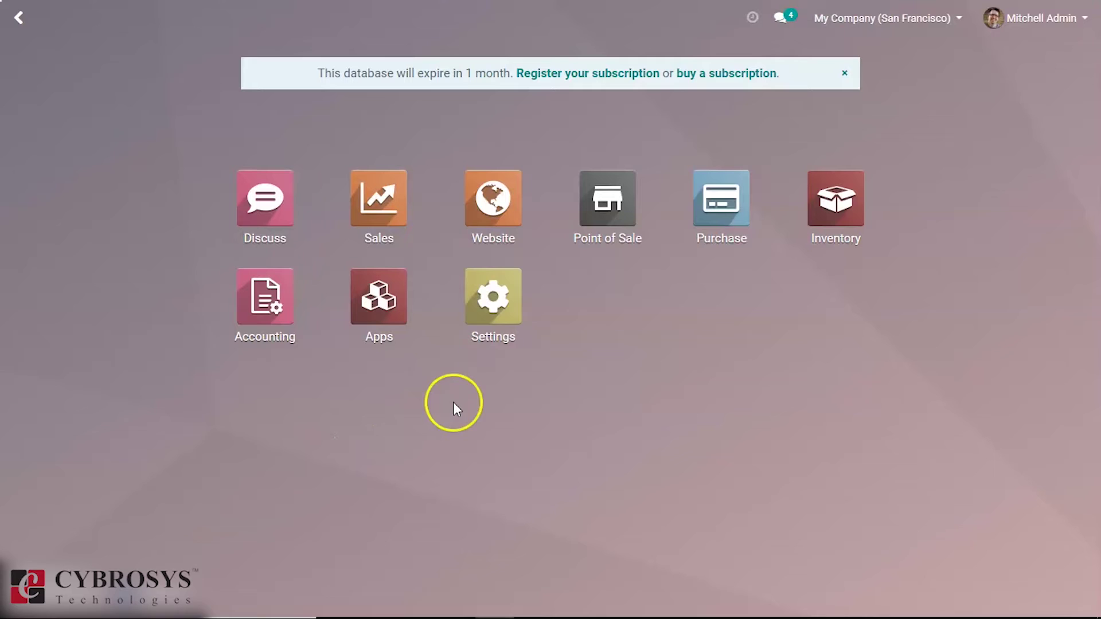
# Step: Open Point of Sale and examine the Shop2 settings, including payment methods and cash control
pyautogui.click(618, 198)
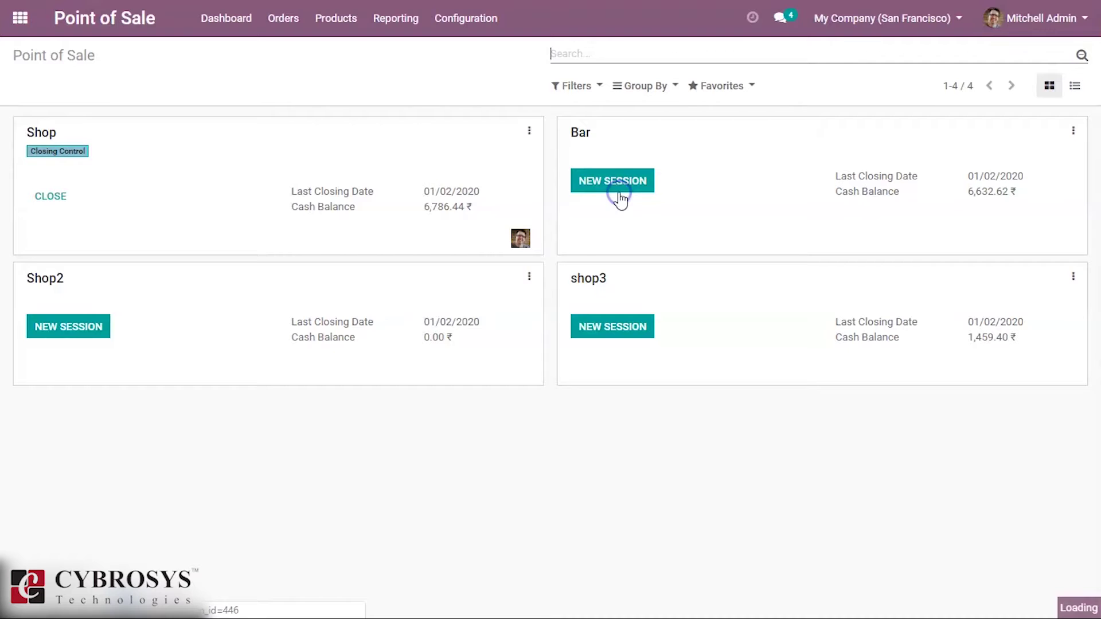
pyautogui.click(357, 306)
pyautogui.click(503, 288)
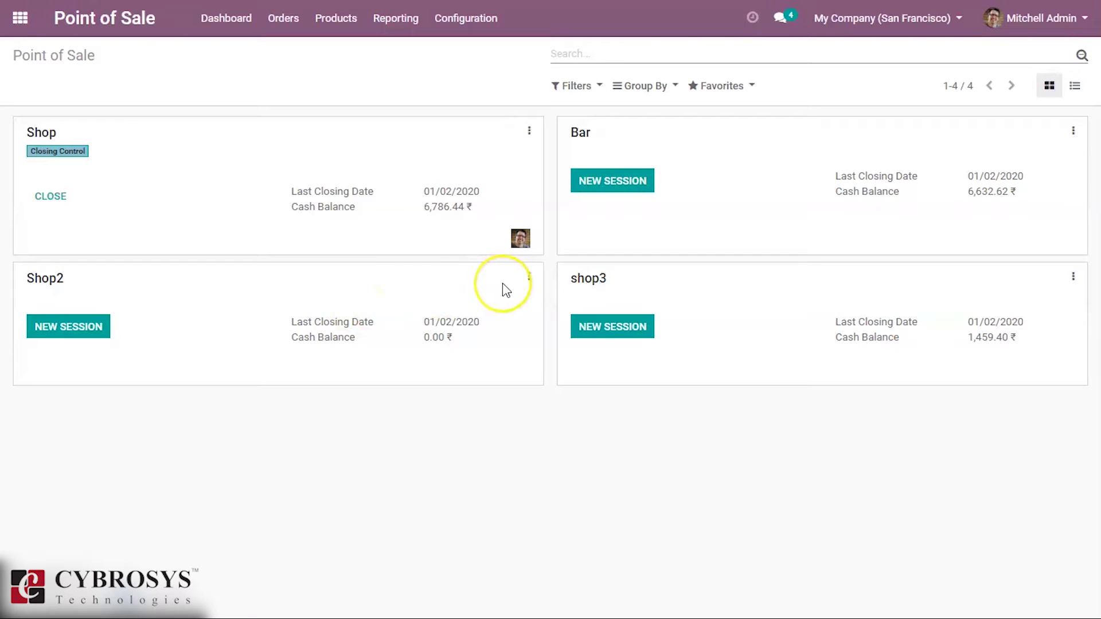
pyautogui.click(526, 280)
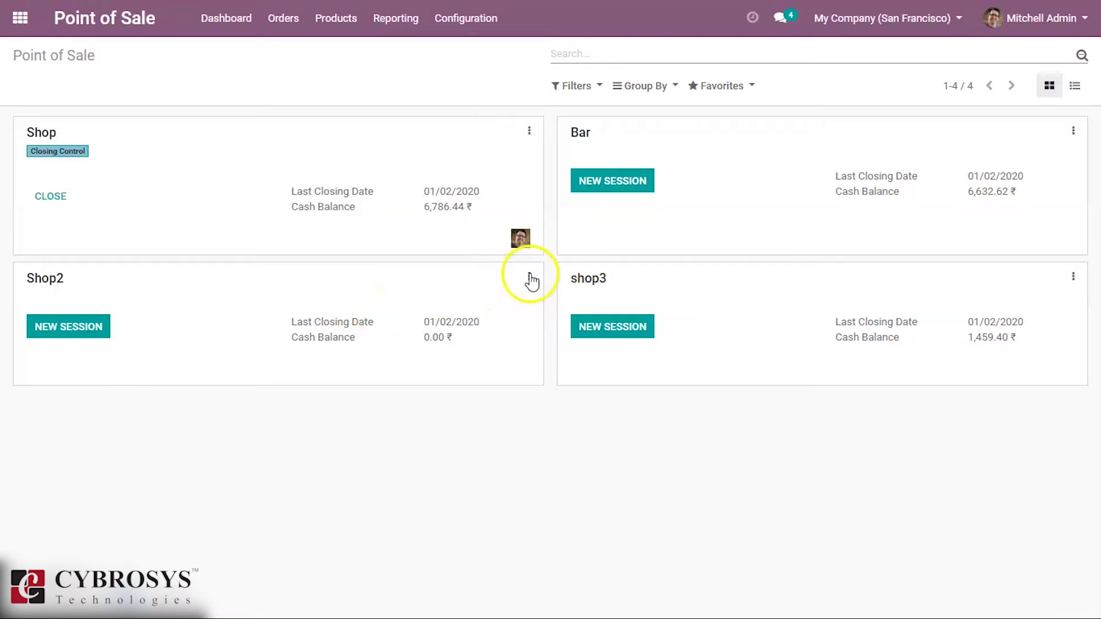
pyautogui.click(526, 279)
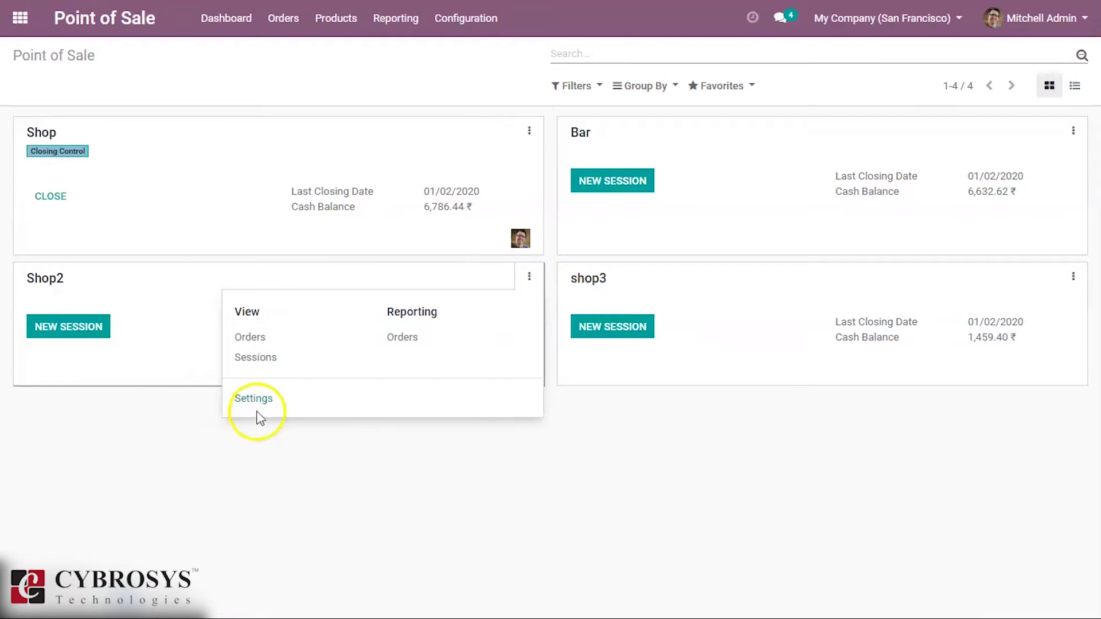
pyautogui.click(256, 403)
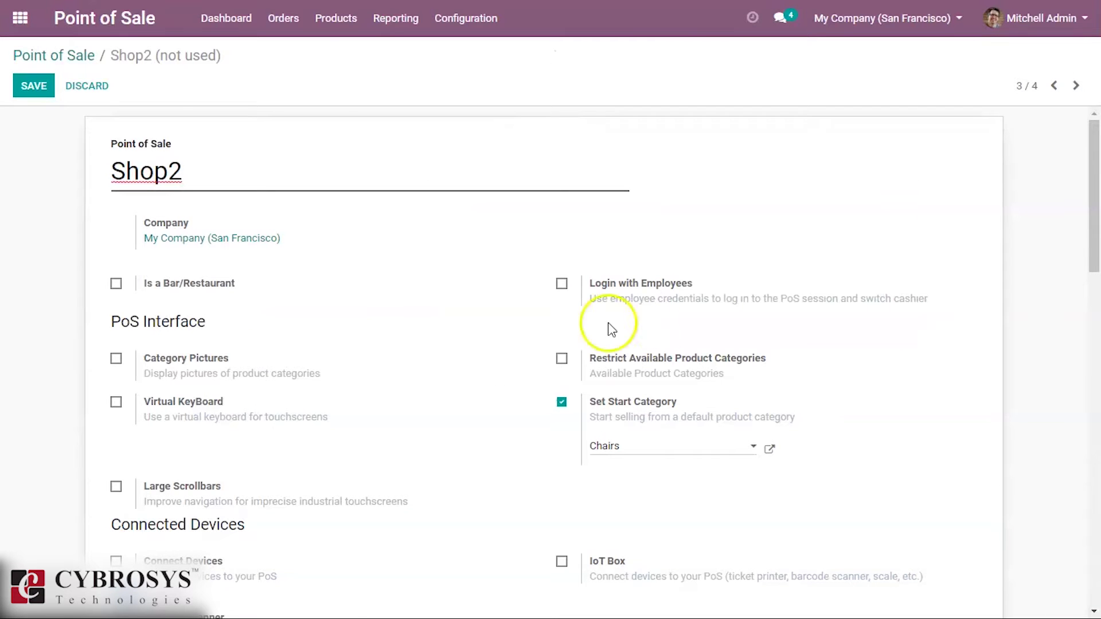
pyautogui.moveTo(1095, 211); pyautogui.dragTo(1092, 374)
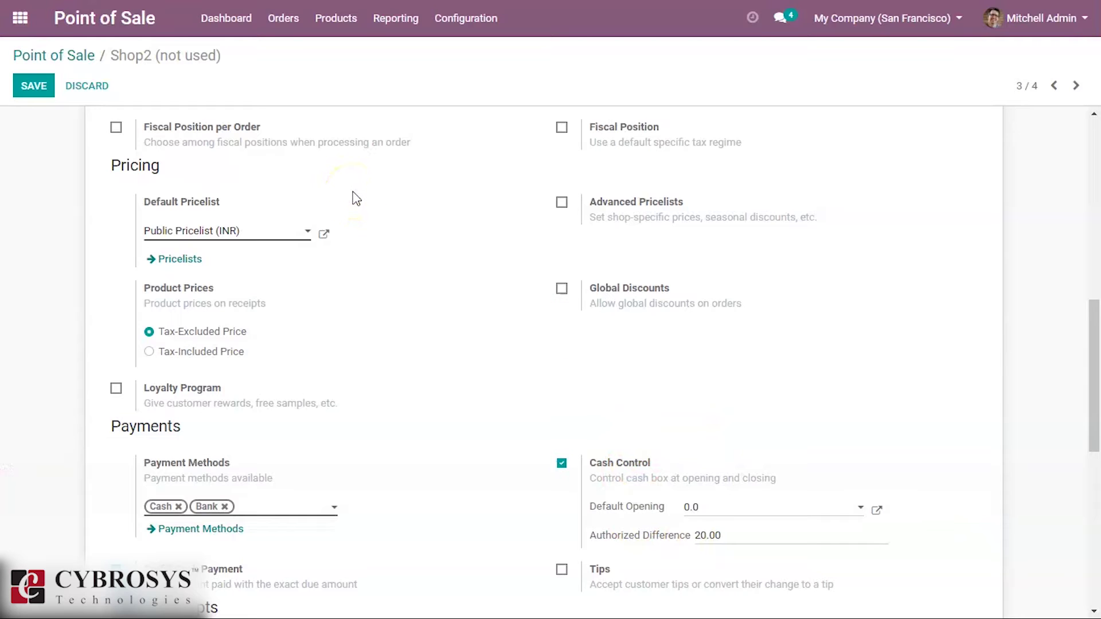
pyautogui.click(77, 57)
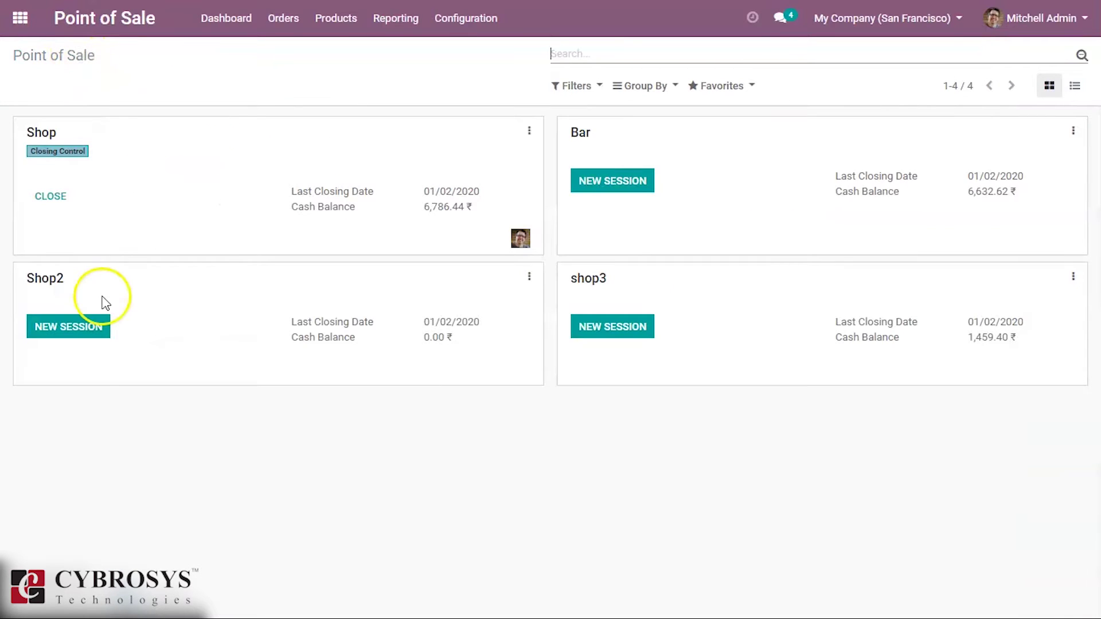
# Step: Create and open a new Shop2 session, entering an opening cash line of 10 bills valued at 100
pyautogui.click(84, 331)
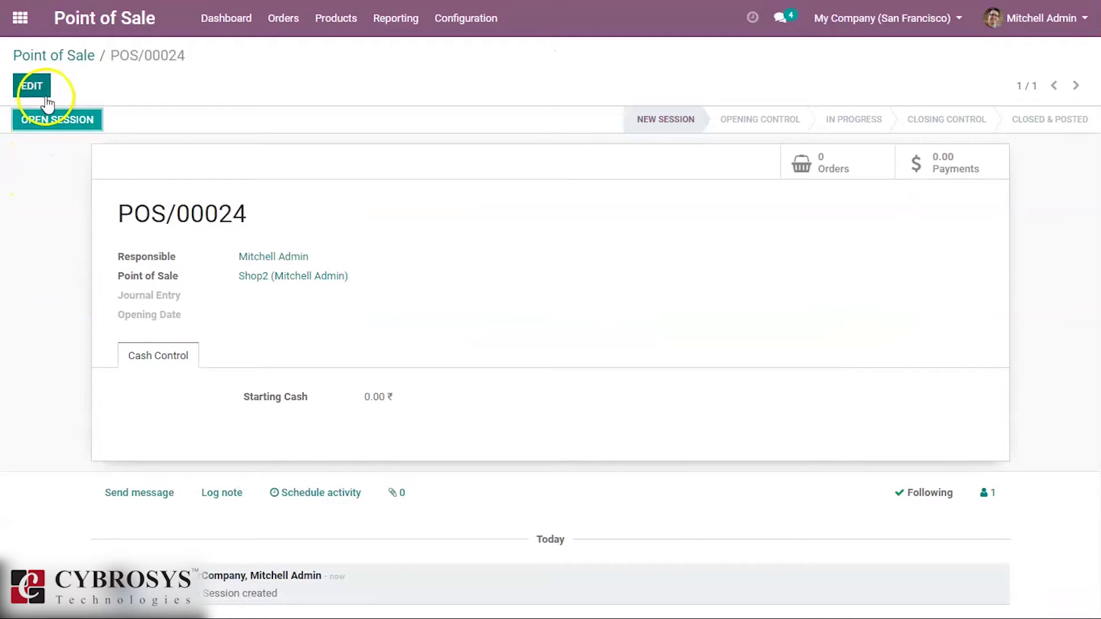
pyautogui.click(46, 121)
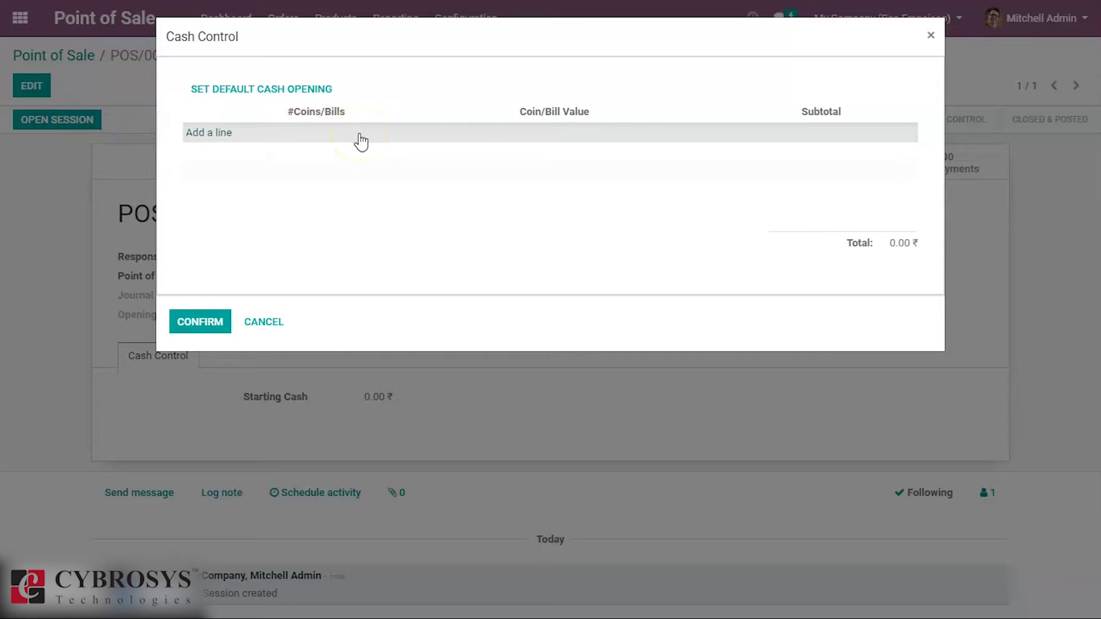
pyautogui.click(204, 133)
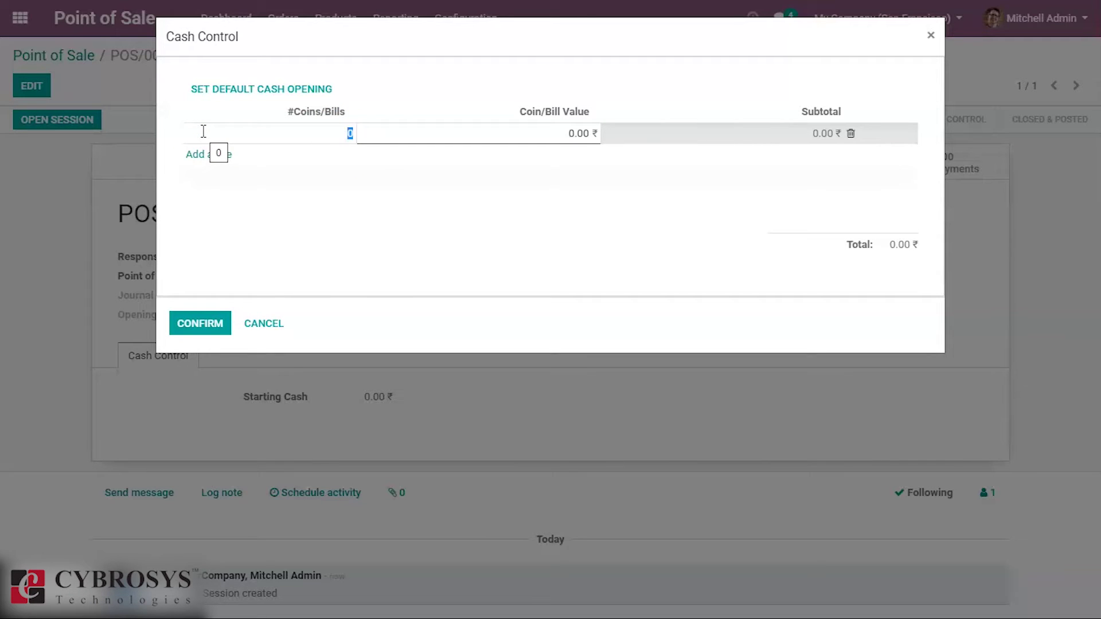
pyautogui.write('10')
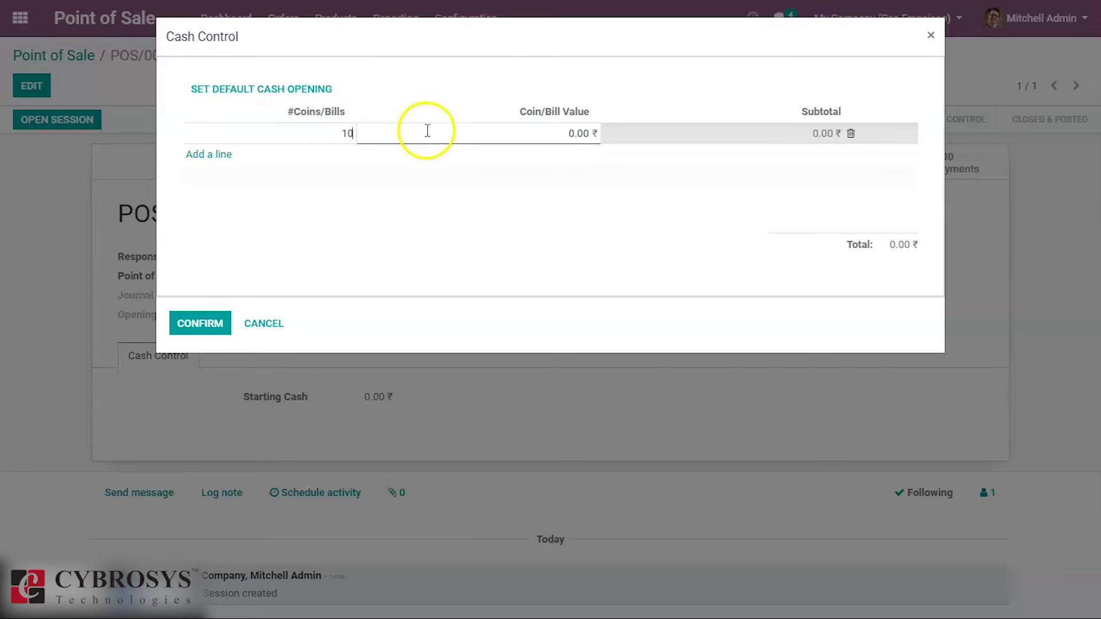
pyautogui.click(427, 132)
pyautogui.write('1000')
pyautogui.press('BackSpace')
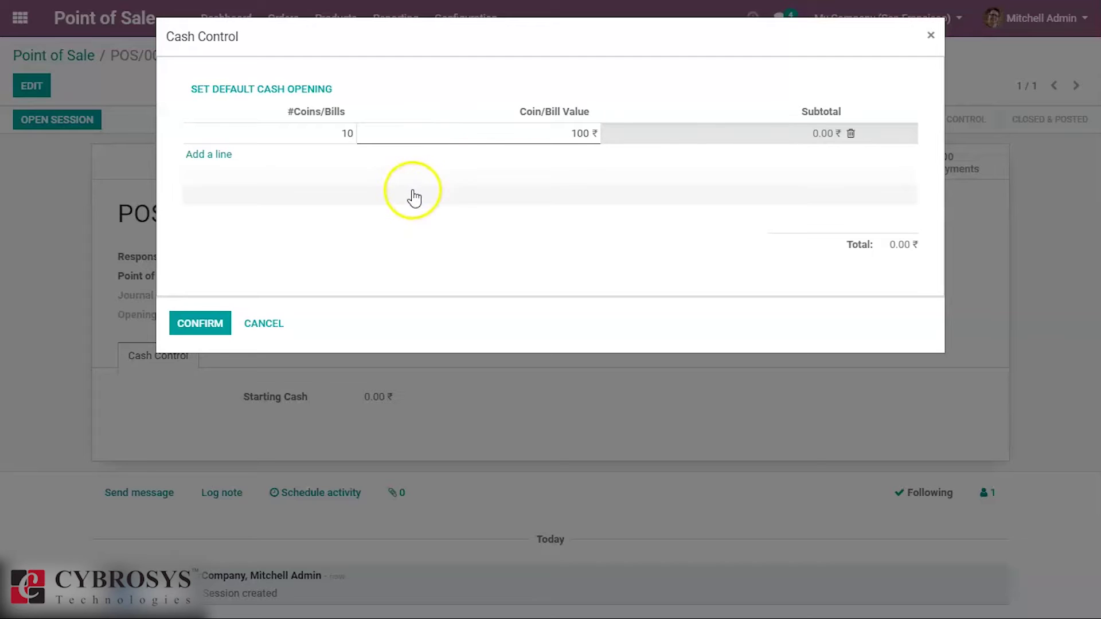
# Step: Add an opening cash line of 20 bills valued at 50 and confirm the cash control entry
pyautogui.click(222, 160)
pyautogui.write('20')
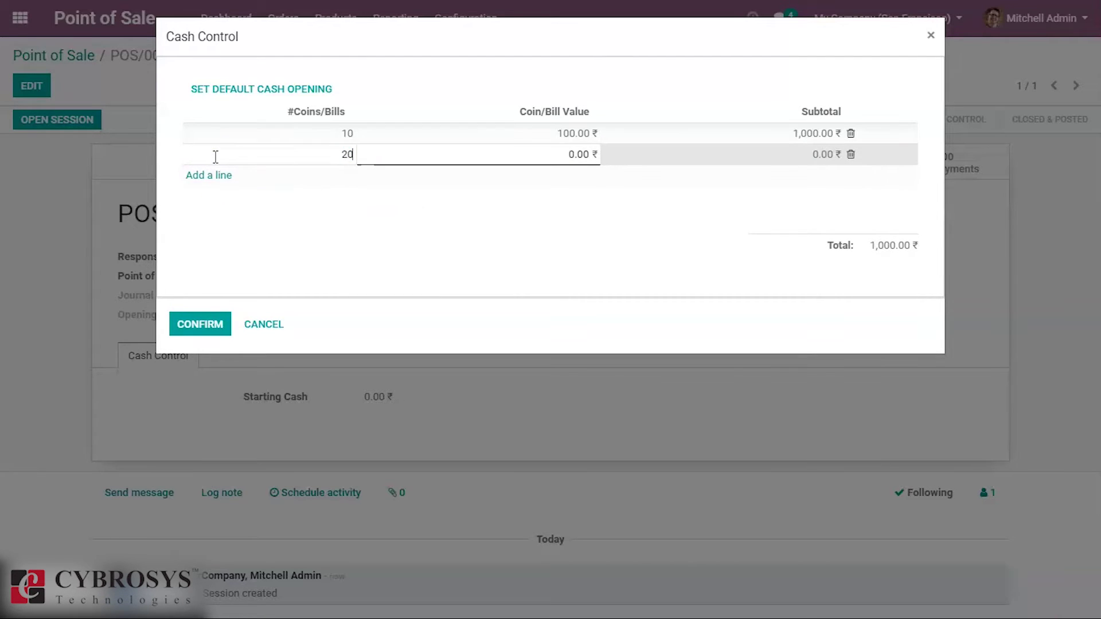
pyautogui.click(389, 156)
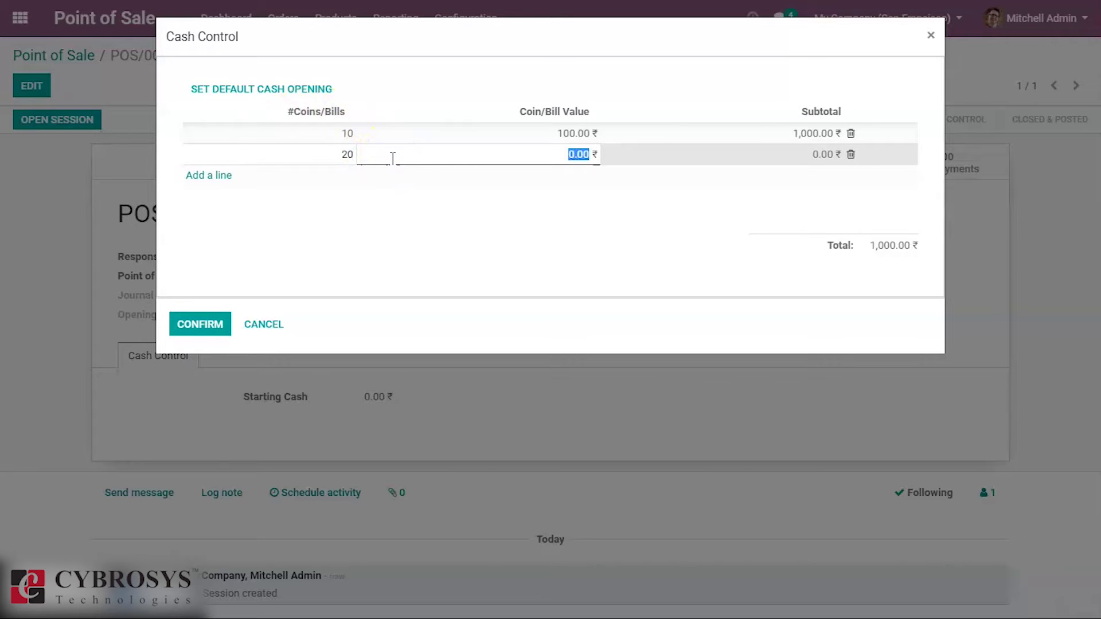
pyautogui.write('50')
pyautogui.click(377, 200)
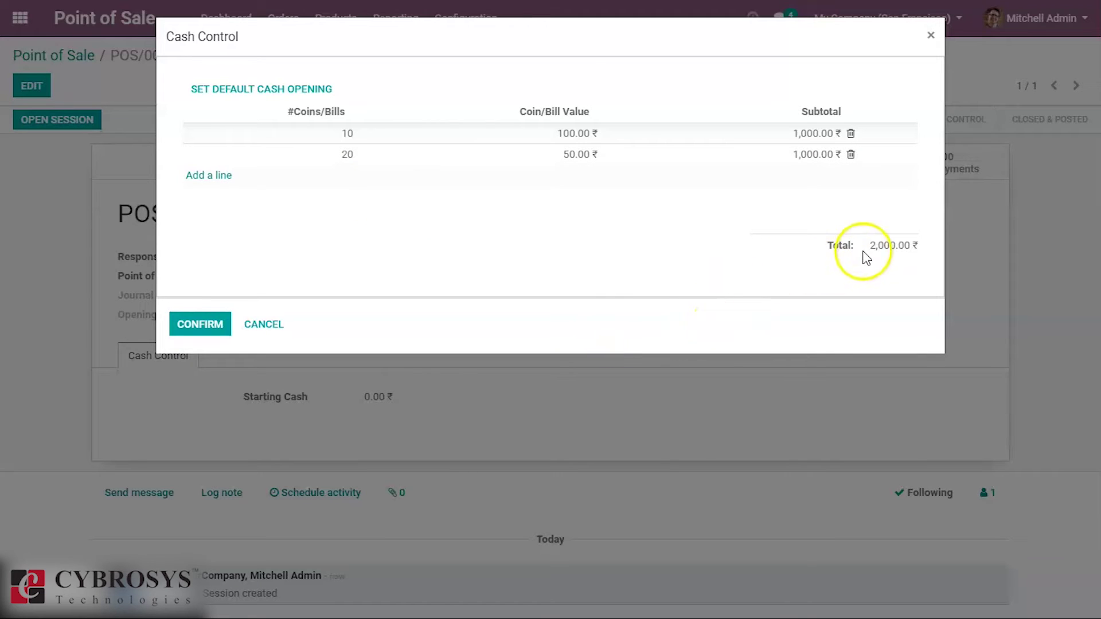
pyautogui.click(204, 324)
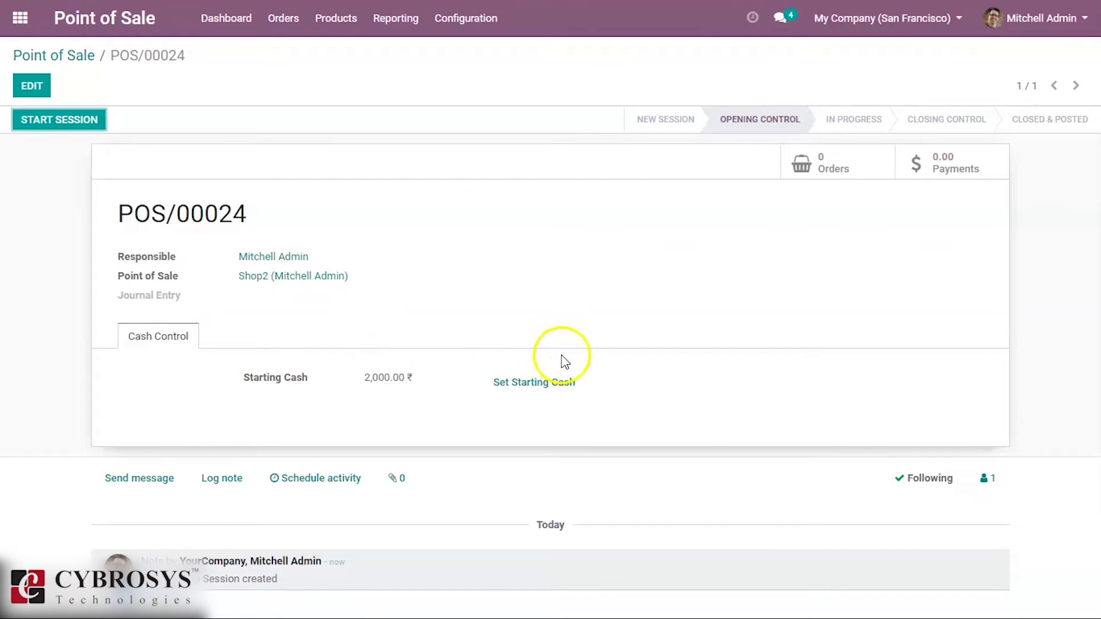
# Step: Review and confirm the starting cash breakdown, and start the Shop2 session
pyautogui.click(538, 385)
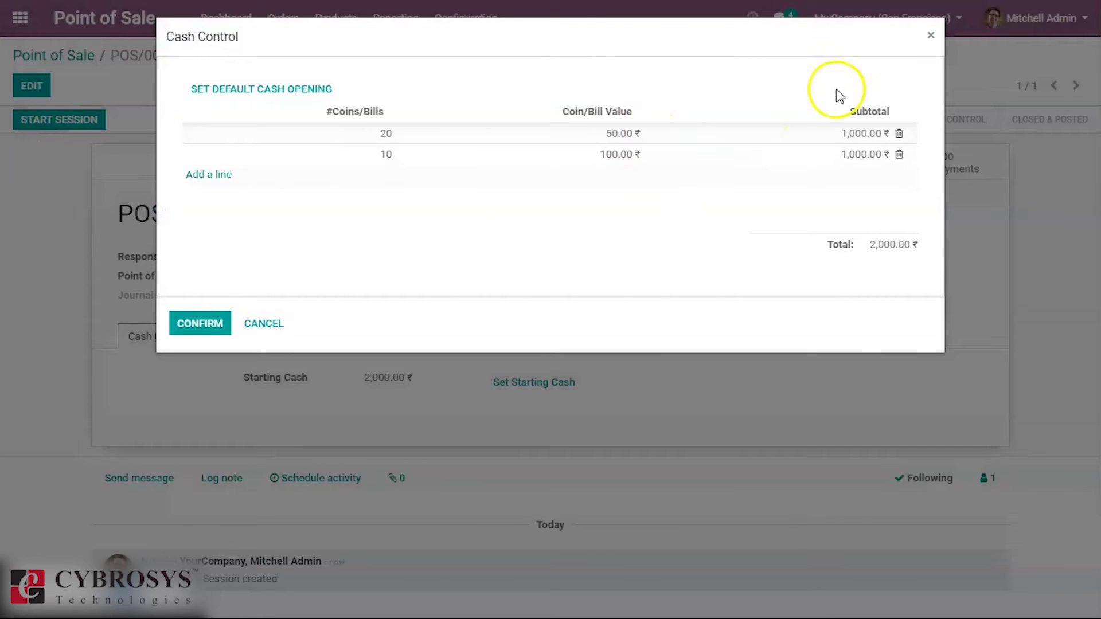
pyautogui.click(196, 323)
pyautogui.click(48, 121)
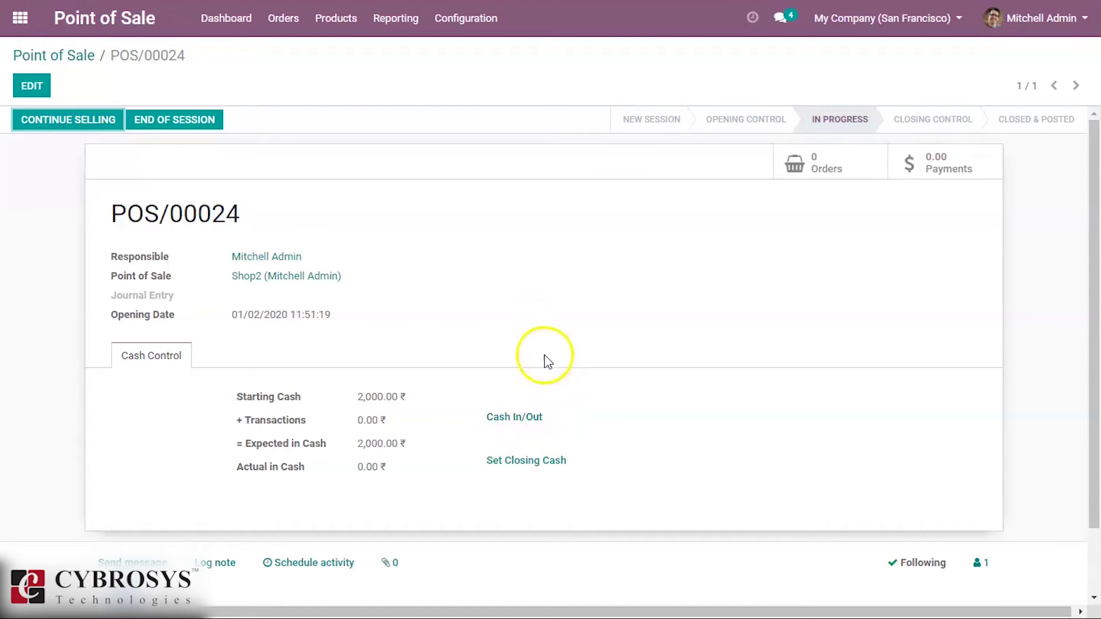
# Step: Record a cash-in of 500 for the session with the reason "driver"
pyautogui.click(510, 415)
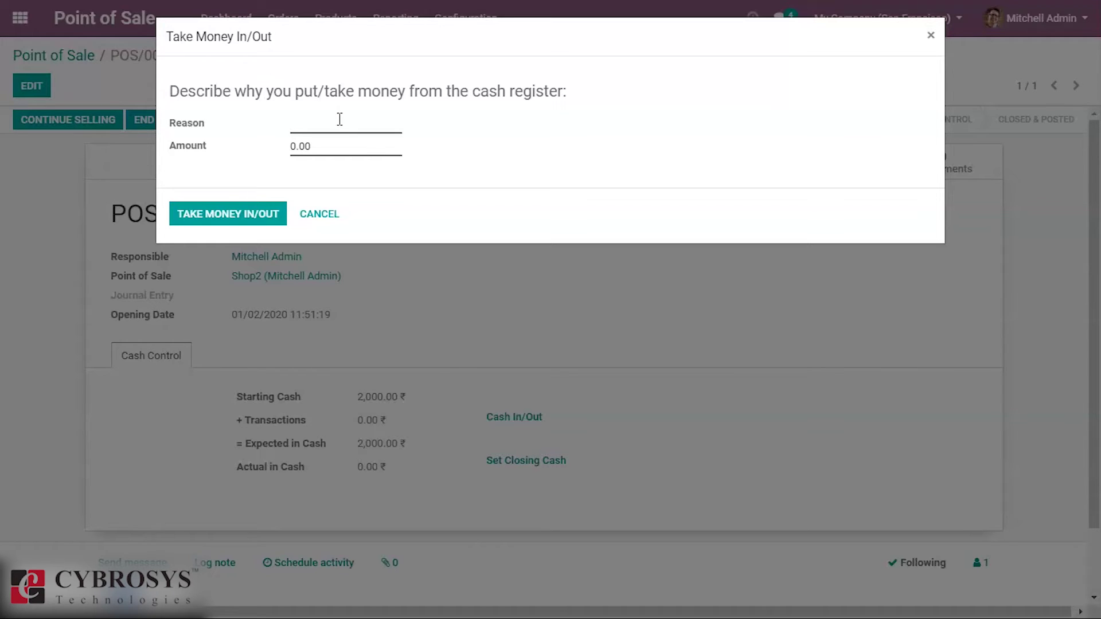
pyautogui.write('cvbn')
pyautogui.click(322, 147)
pyautogui.write('500')
pyautogui.click(245, 210)
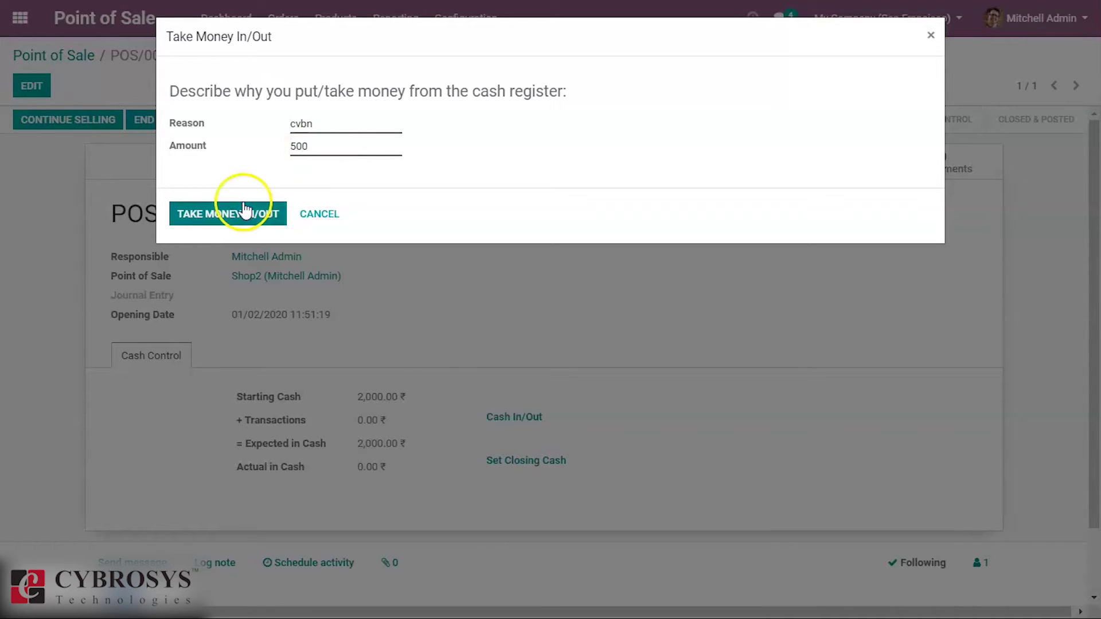
pyautogui.doubleClick(324, 122)
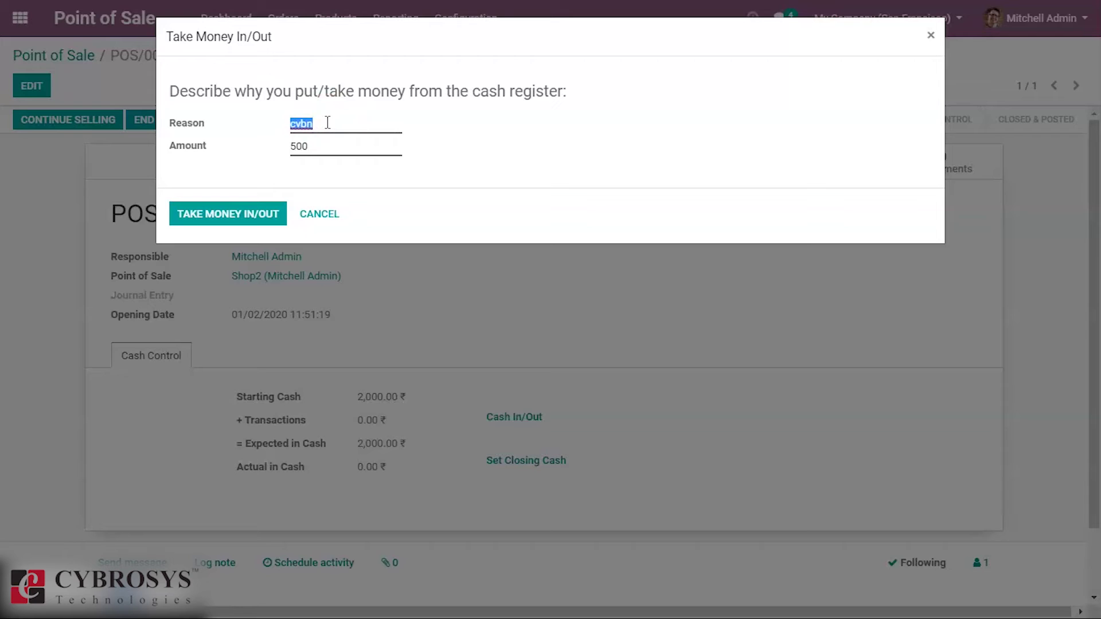
pyautogui.write('driver')
pyautogui.click(270, 214)
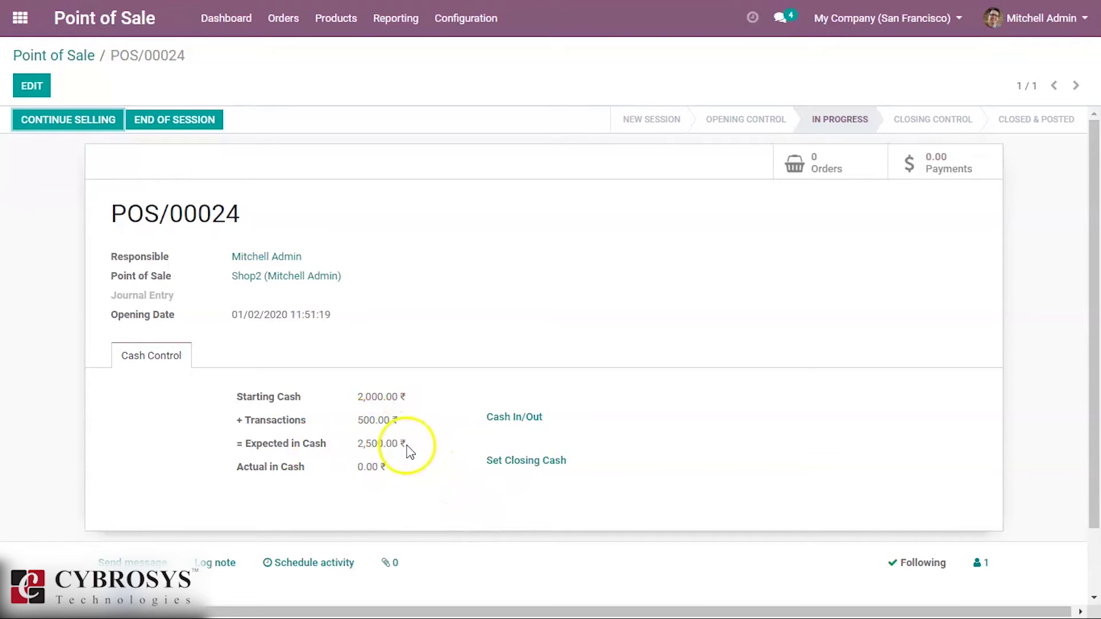
# Step: Continue selling and add two Conference Chair (CONFIG) (Steel) units to the order at a unit price of 999
pyautogui.click(72, 122)
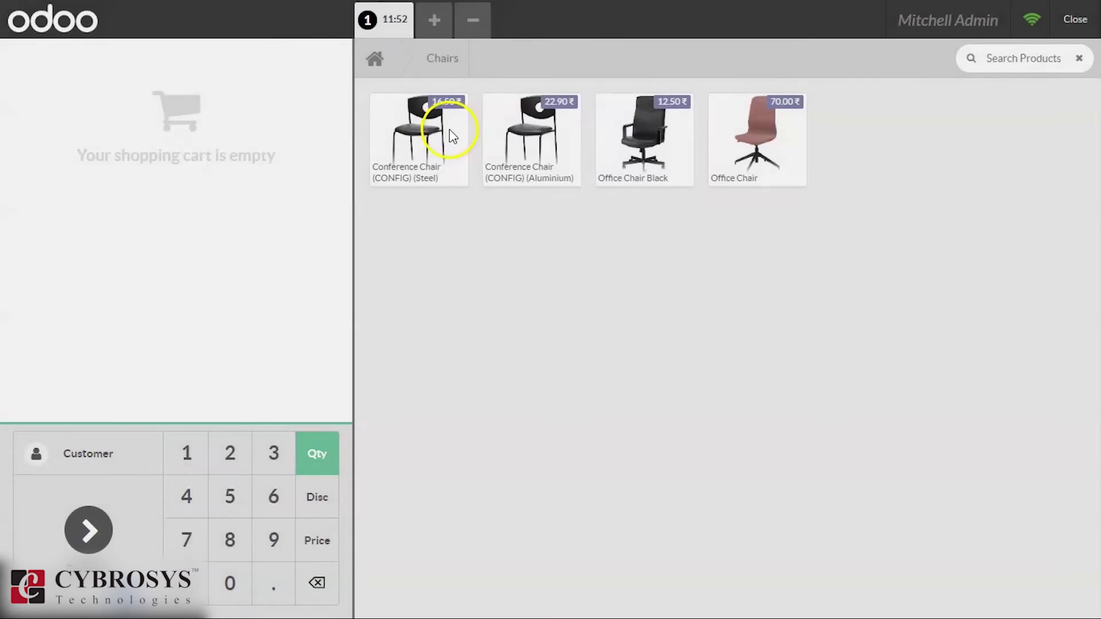
pyautogui.doubleClick(453, 136)
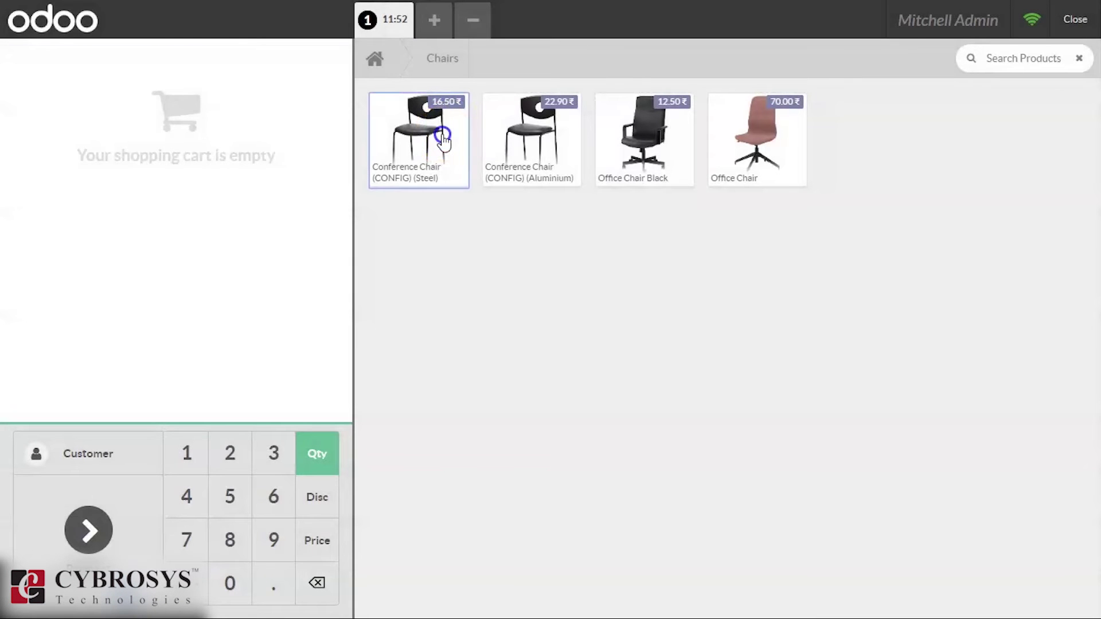
pyautogui.click(315, 539)
pyautogui.doubleClick(271, 536)
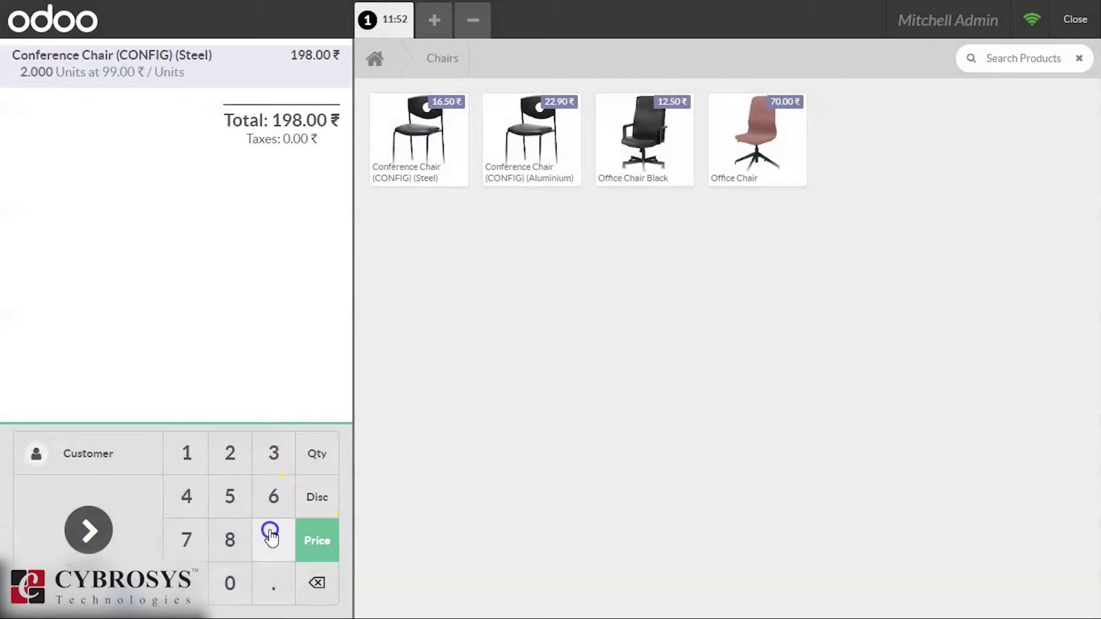
pyautogui.click(270, 536)
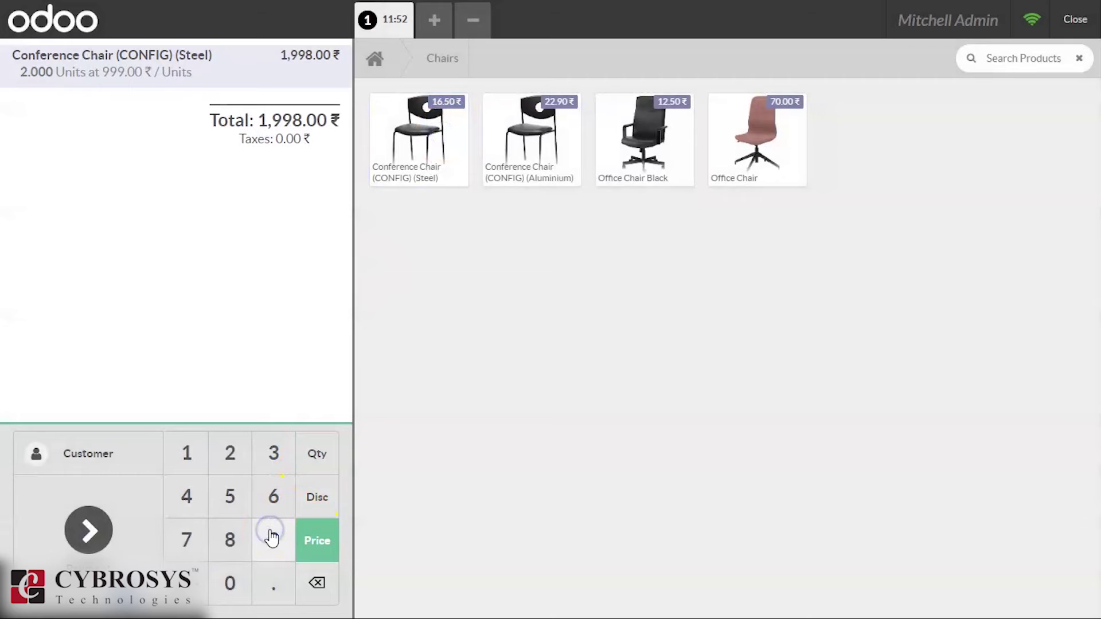
# Step: Pay for the order in cash, validate the payment, and leave the selling interface after moving to the next order
pyautogui.click(89, 530)
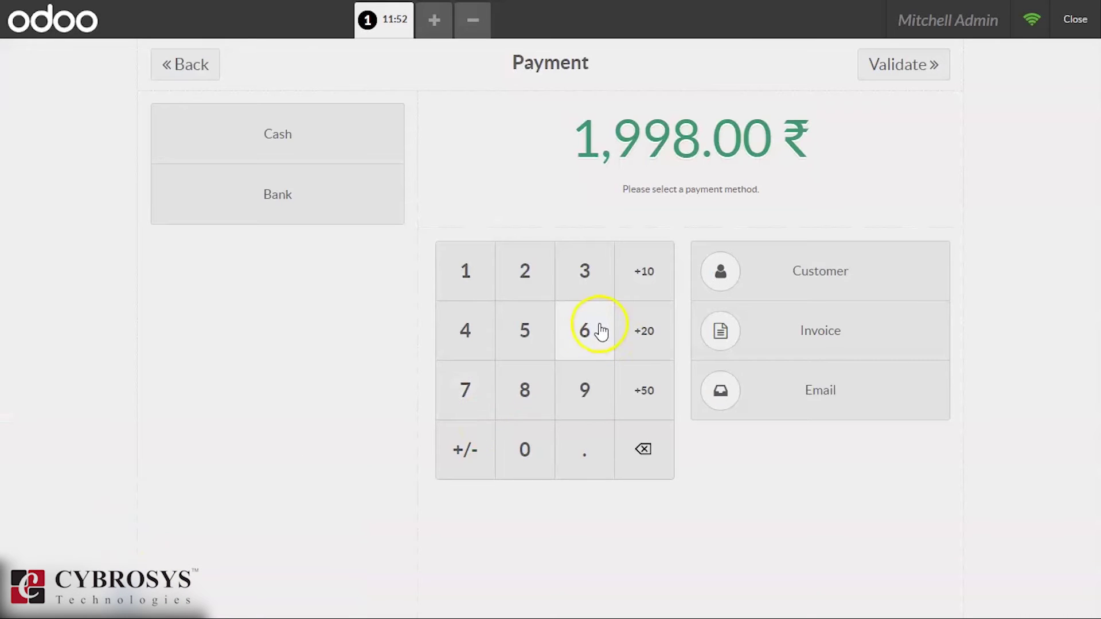
pyautogui.click(360, 143)
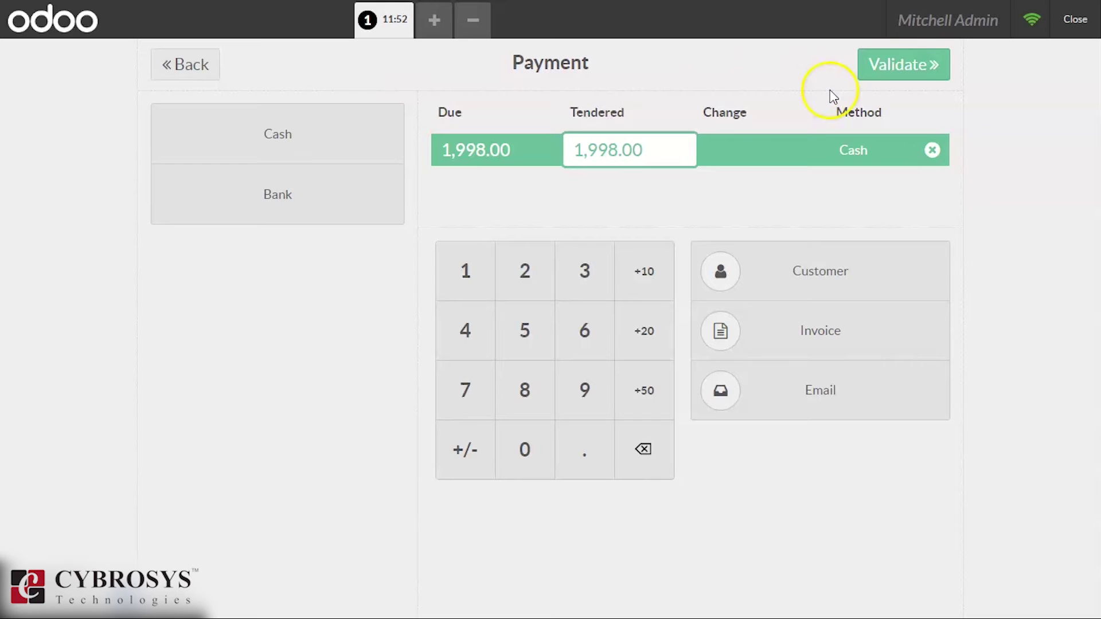
pyautogui.click(909, 75)
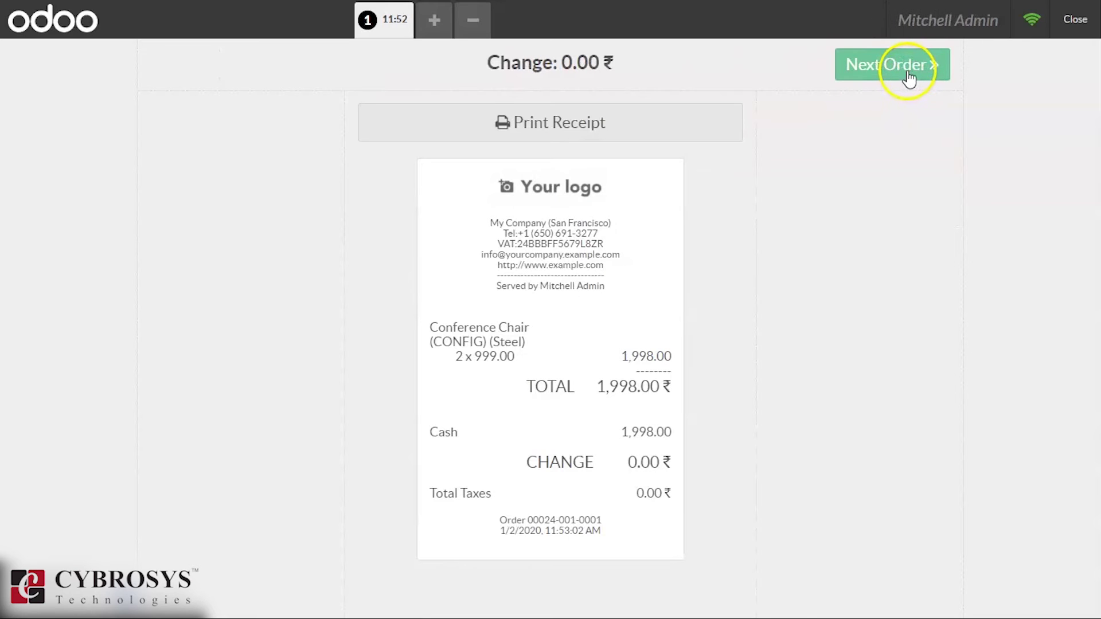
pyautogui.click(909, 74)
pyautogui.click(1077, 19)
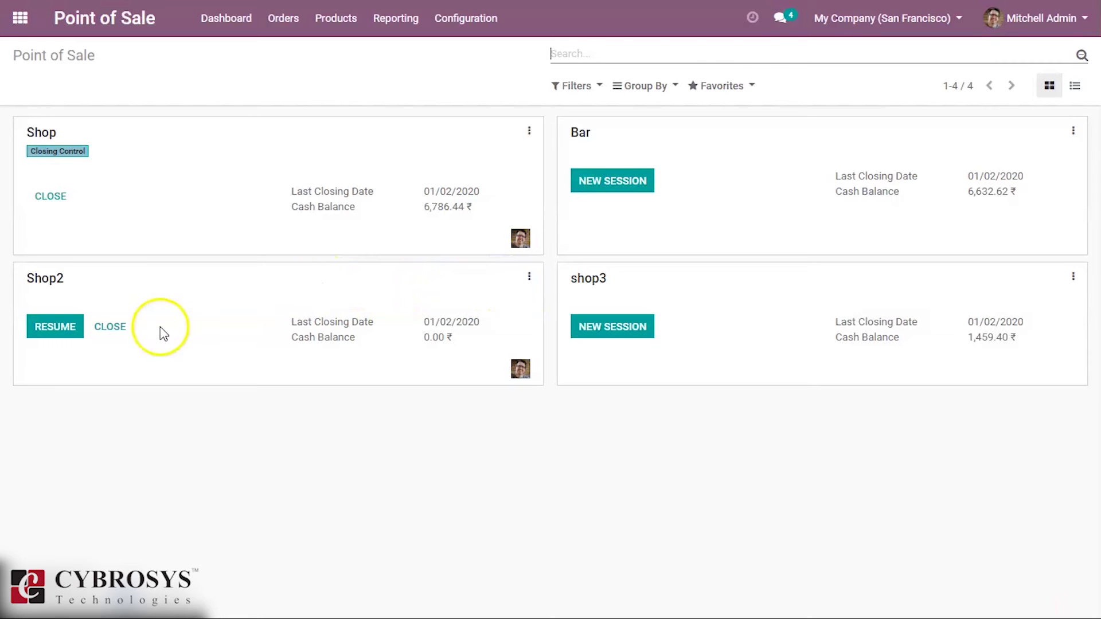
# Step: Open the running Shop2 session for closing and end it, dismissing the closing cash dialog without entries
pyautogui.click(99, 339)
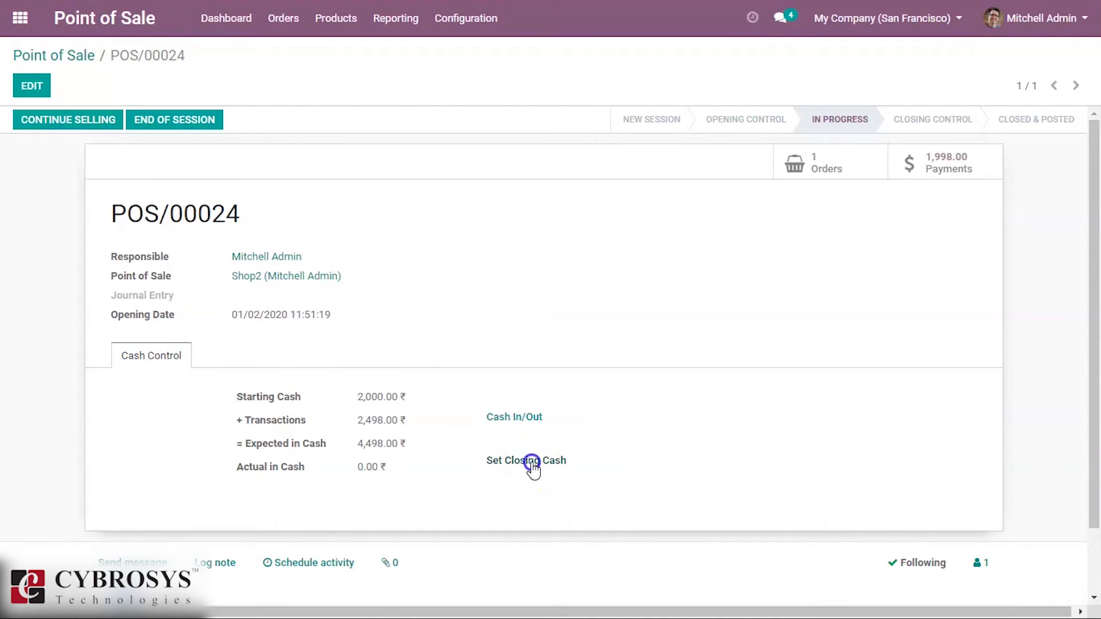
pyautogui.click(531, 466)
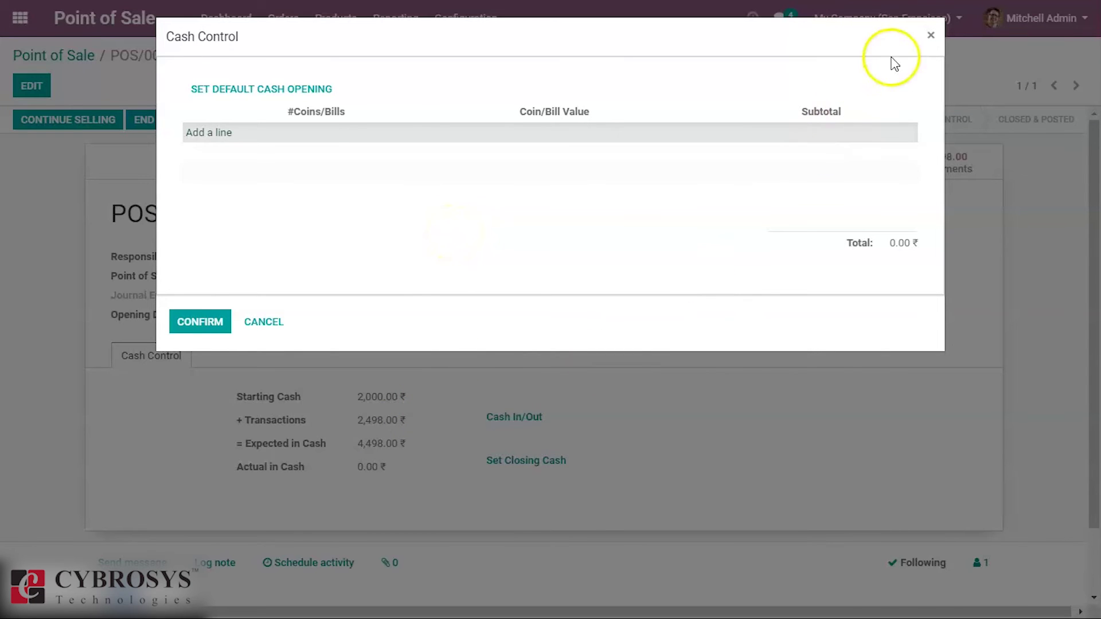
pyautogui.click(927, 31)
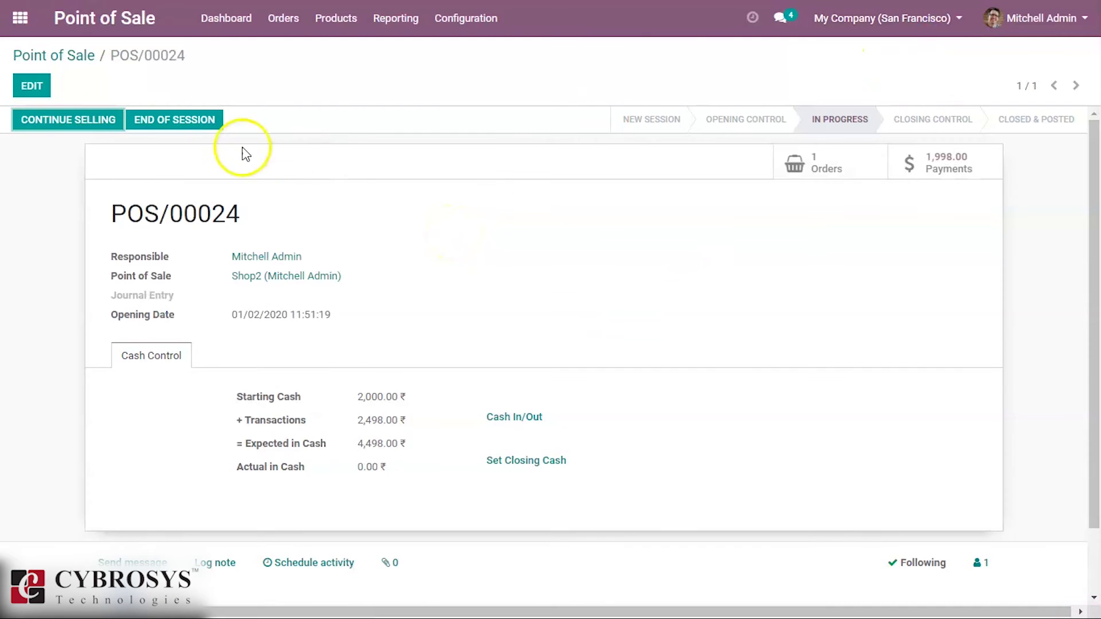
pyautogui.click(182, 126)
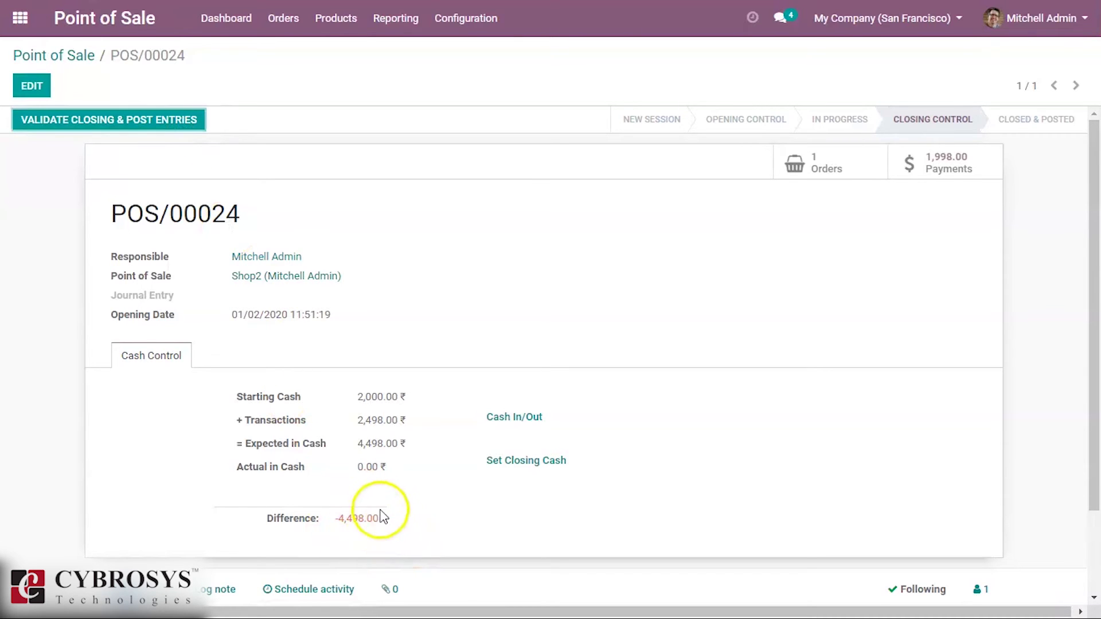
# Step: Set the session's closing cash to one bill with a value of 2000 and confirm the cash count
pyautogui.click(516, 466)
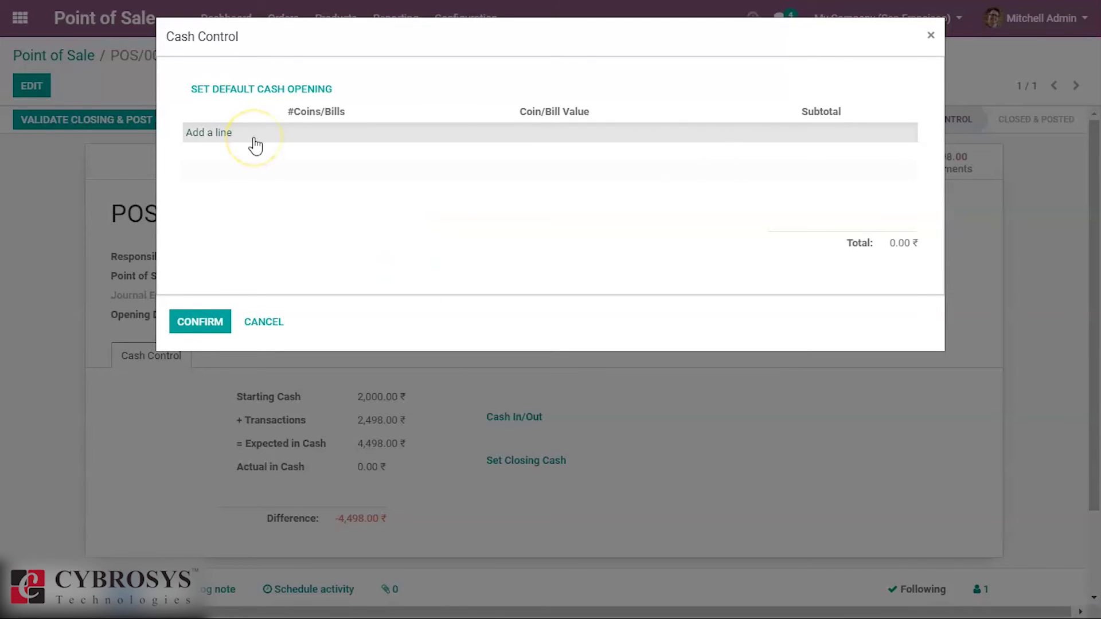
pyautogui.click(246, 90)
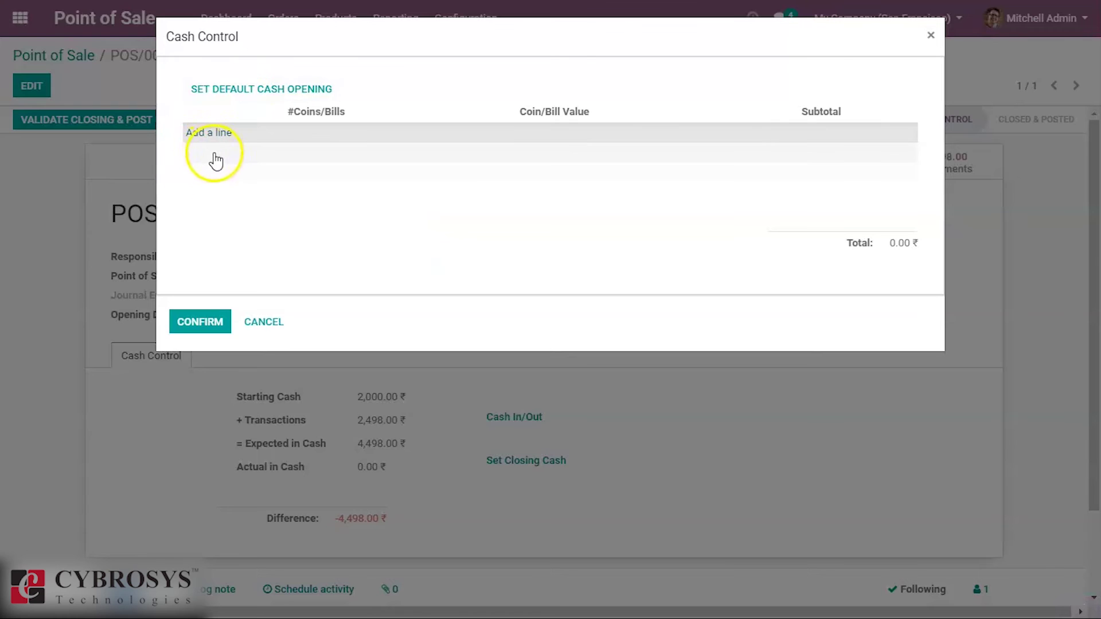
pyautogui.click(202, 131)
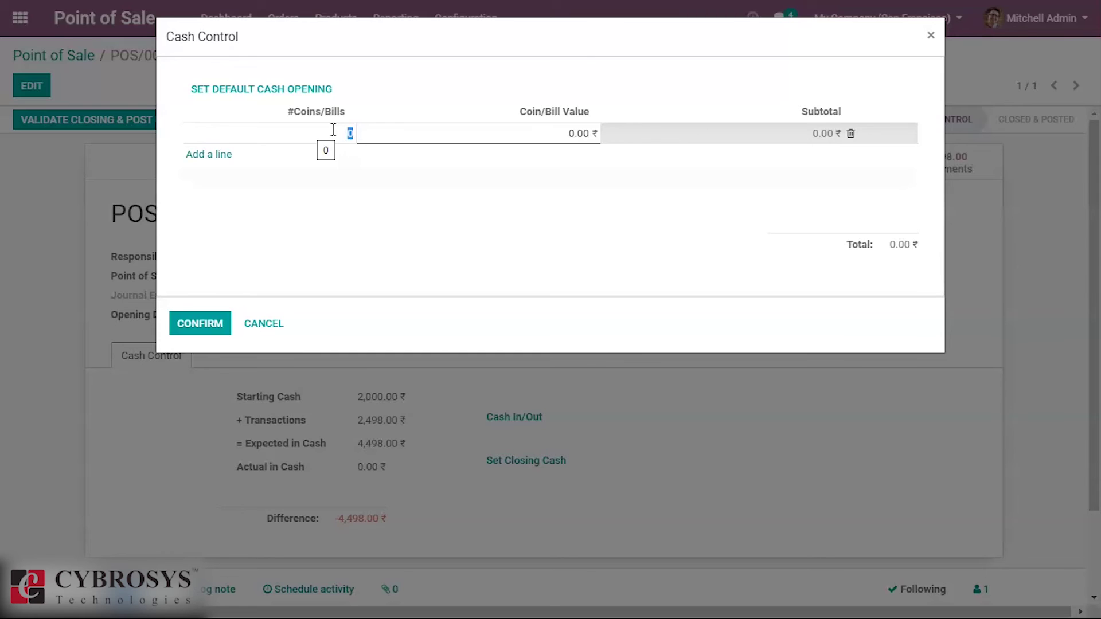
pyautogui.write('1')
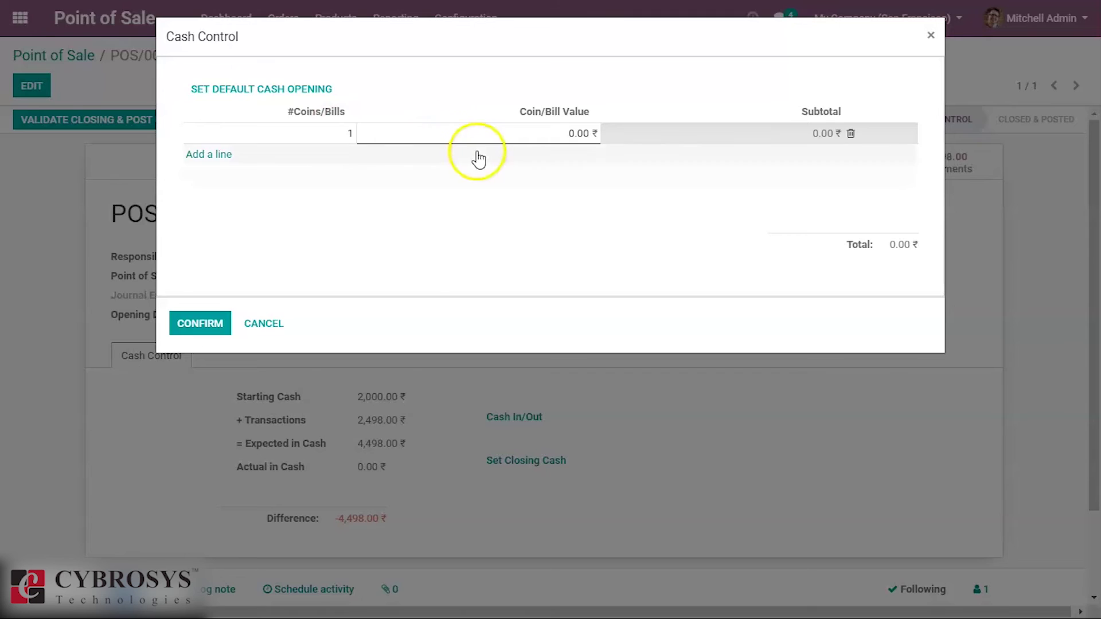
pyautogui.click(508, 135)
pyautogui.write('2000')
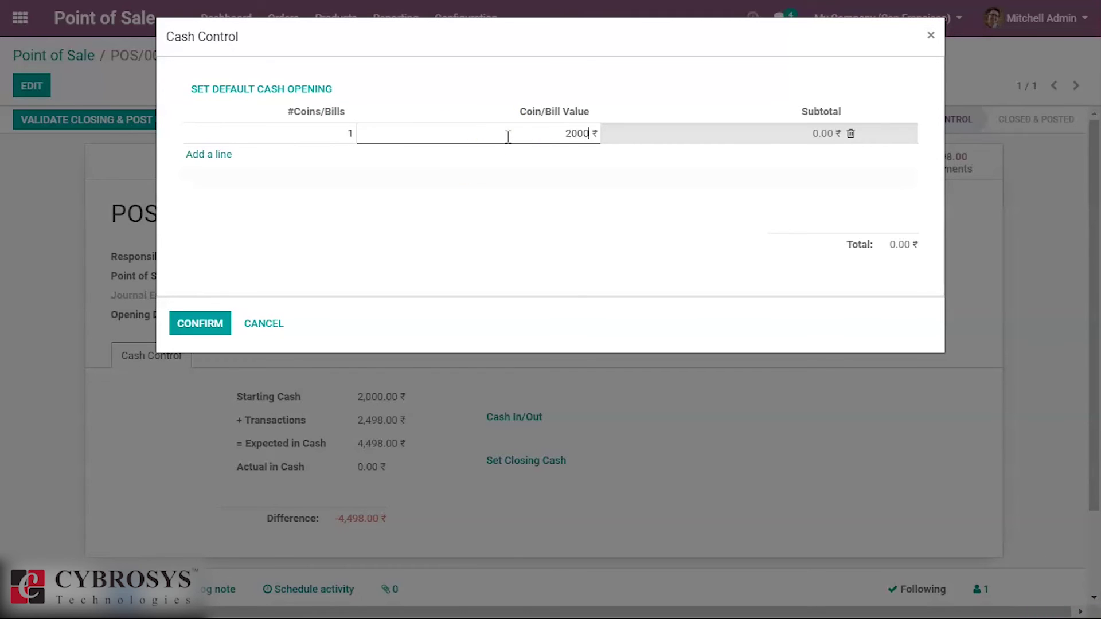
pyautogui.click(200, 325)
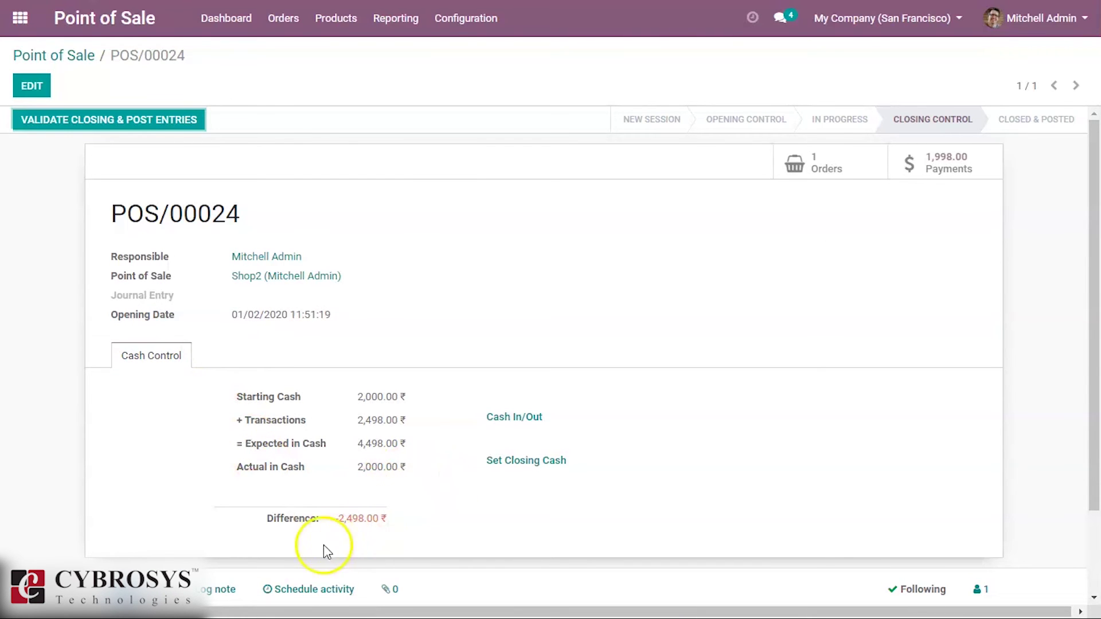
# Step: Take money out of the session with the reason "today" and an amount of -2498, and validate the closing and post its entries
pyautogui.click(535, 419)
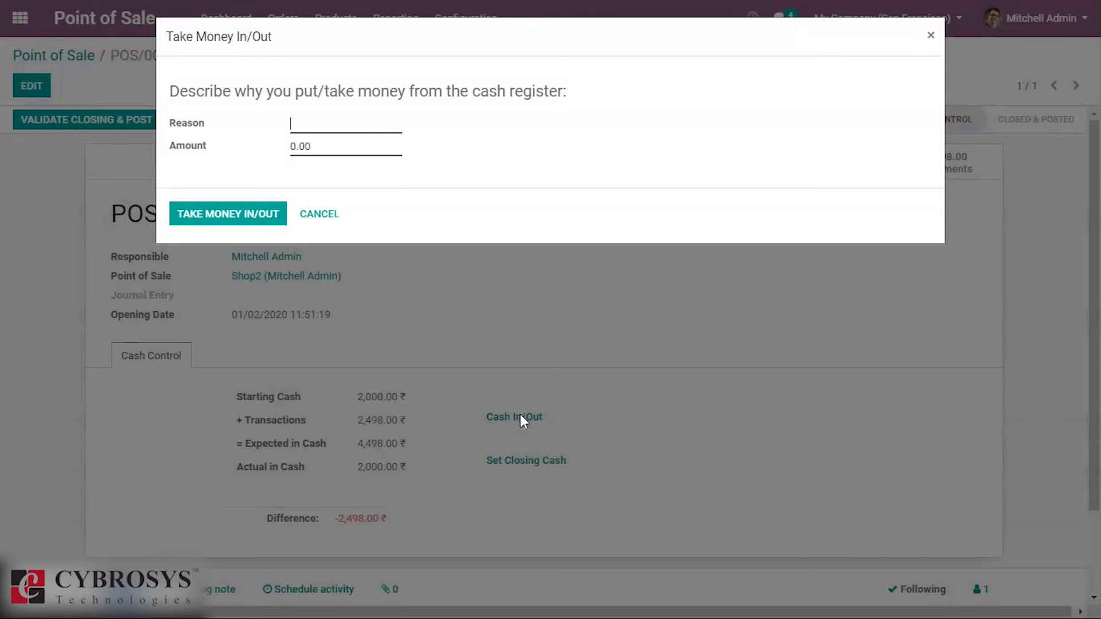
pyautogui.write('oday')
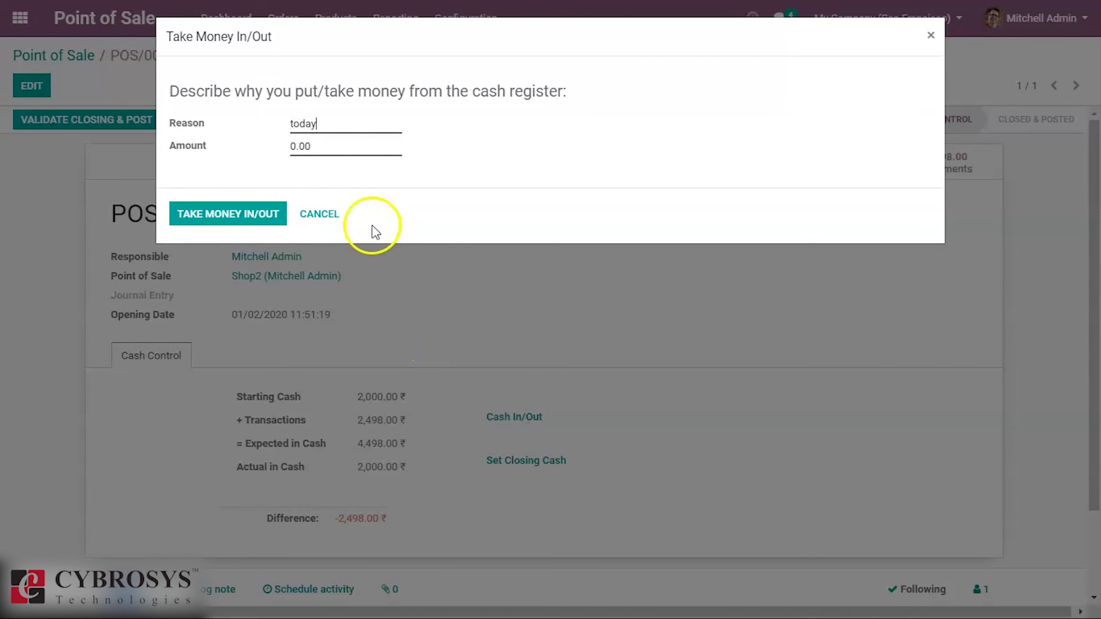
pyautogui.click(330, 150)
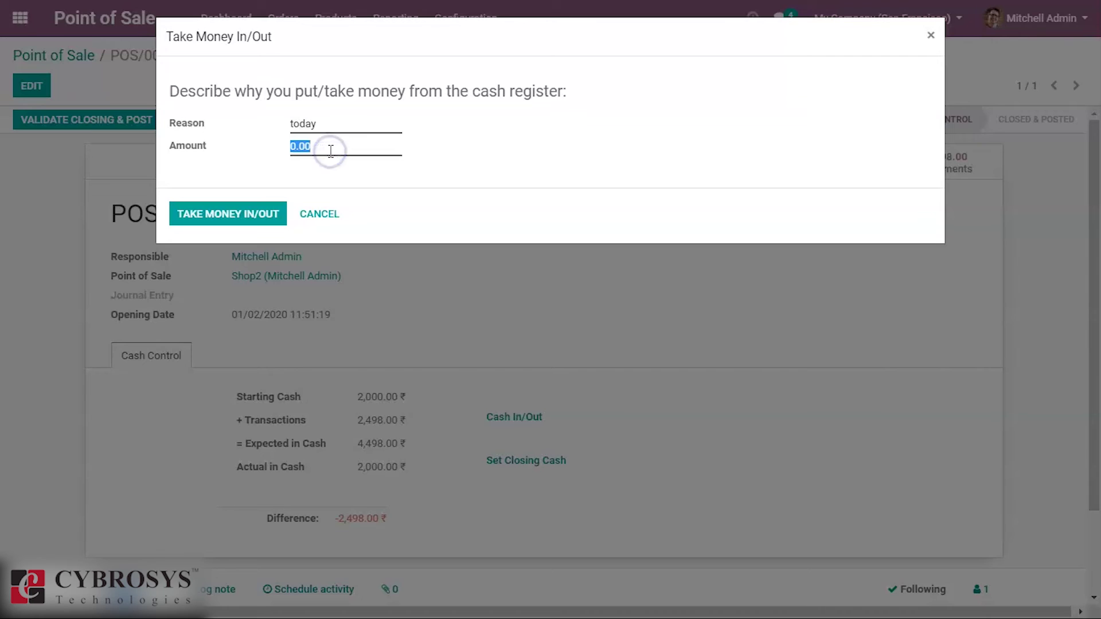
pyautogui.write('-')
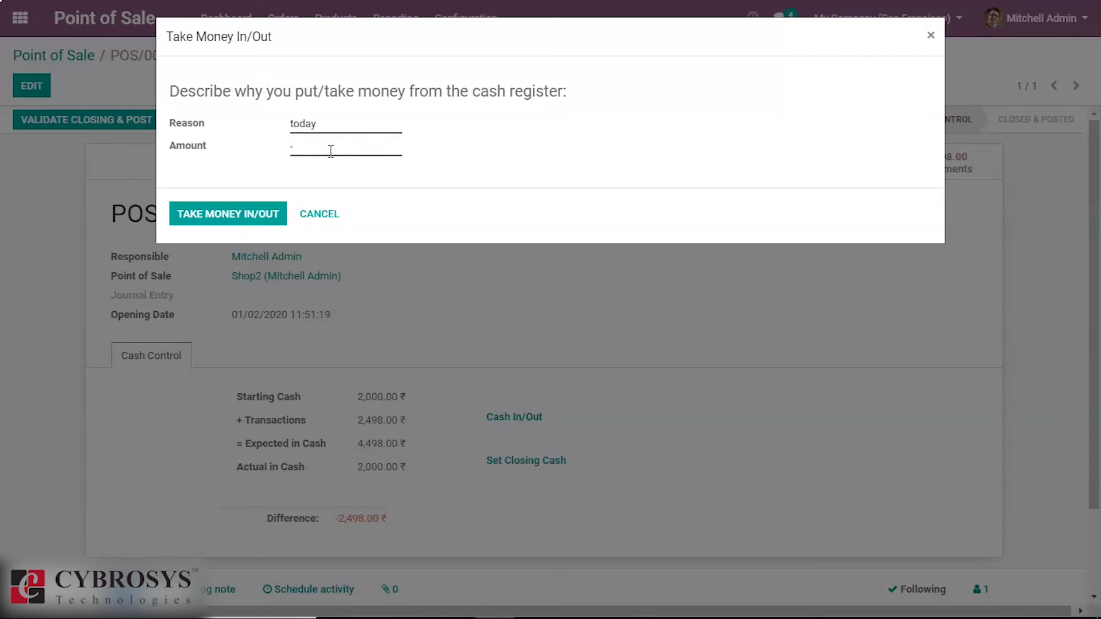
pyautogui.click(311, 146)
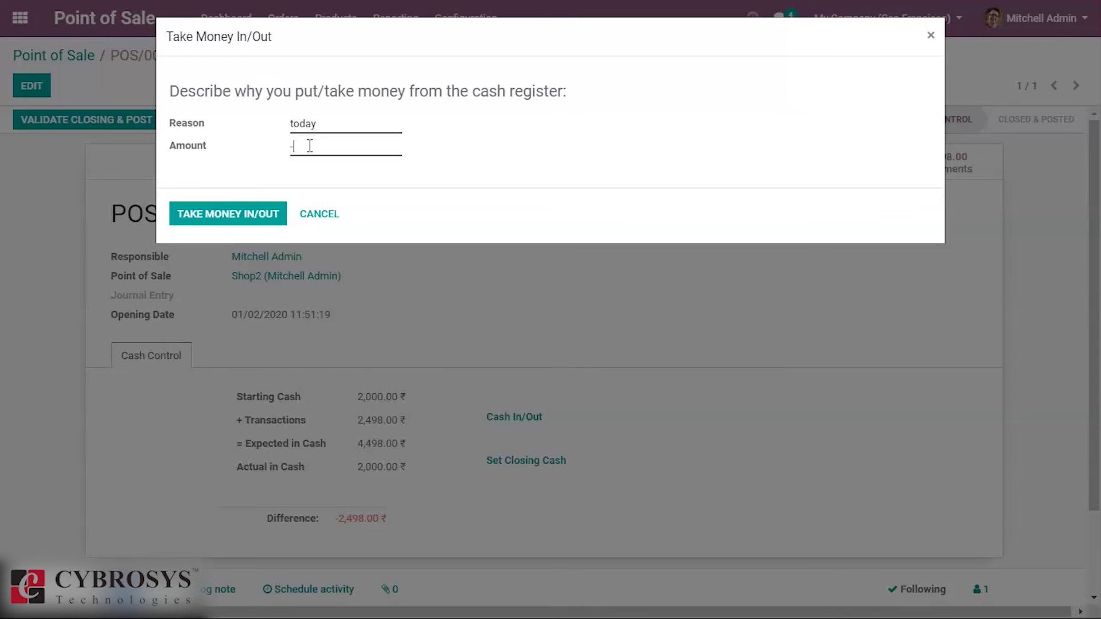
pyautogui.write('2498')
pyautogui.click(240, 217)
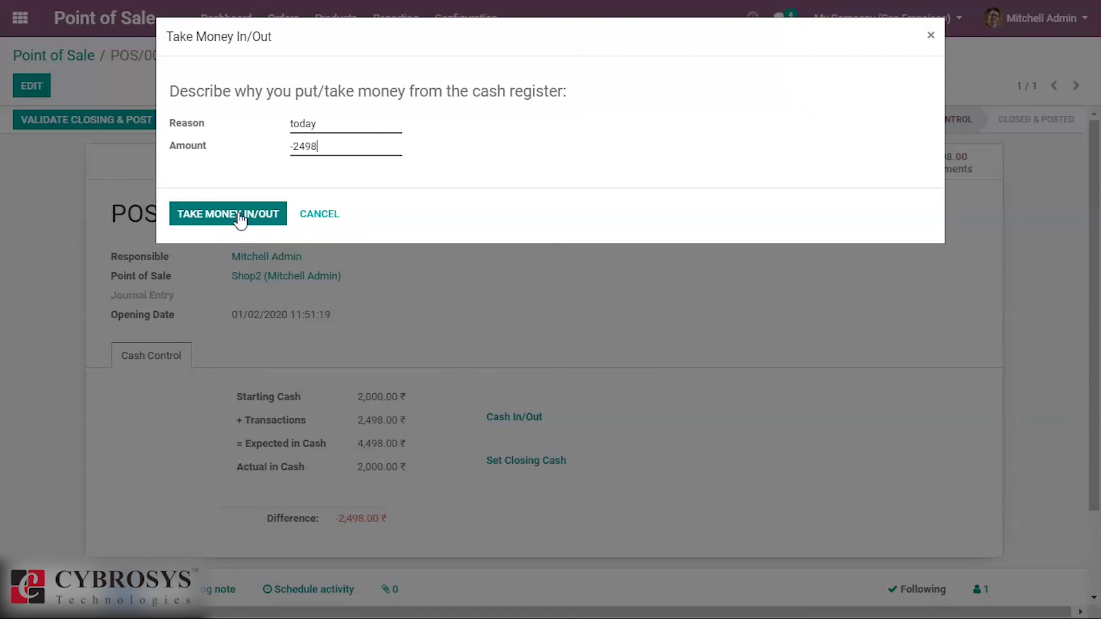
pyautogui.click(240, 217)
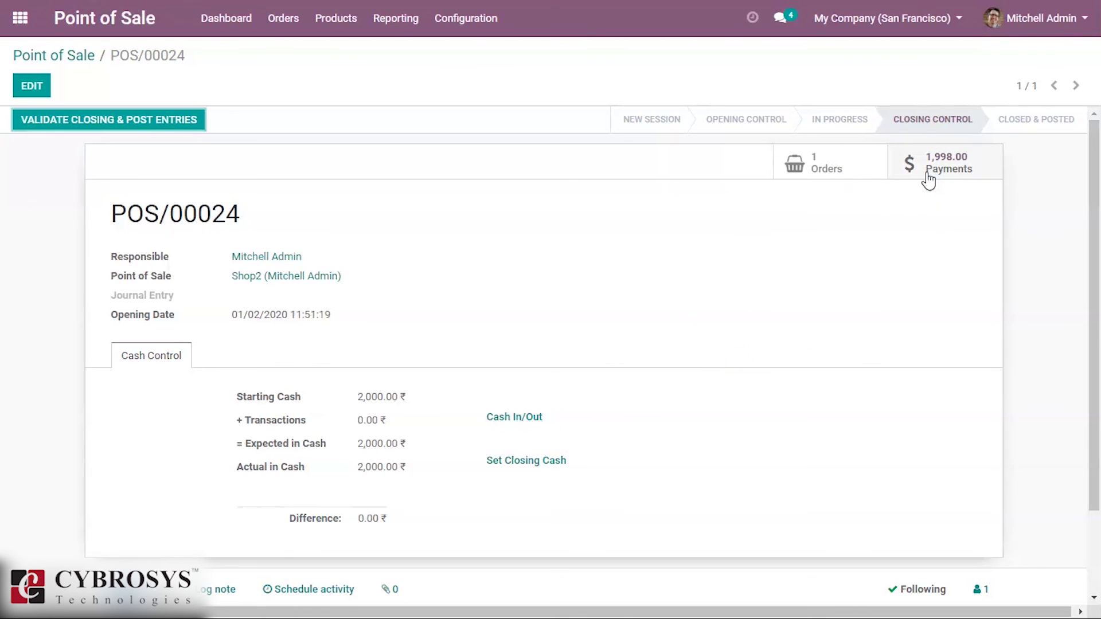
pyautogui.click(142, 134)
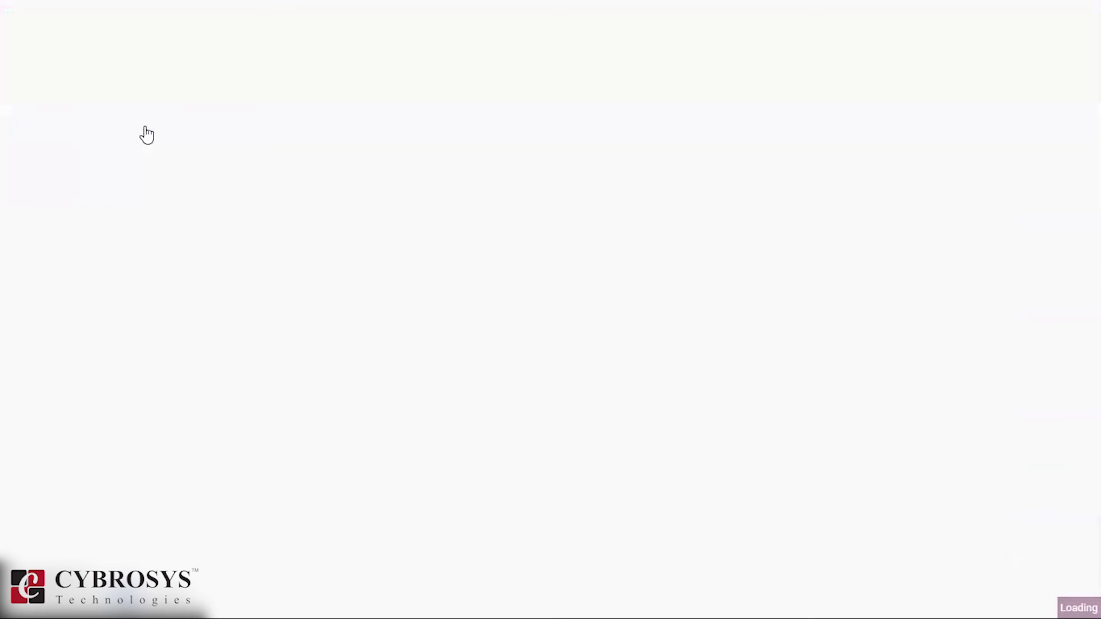